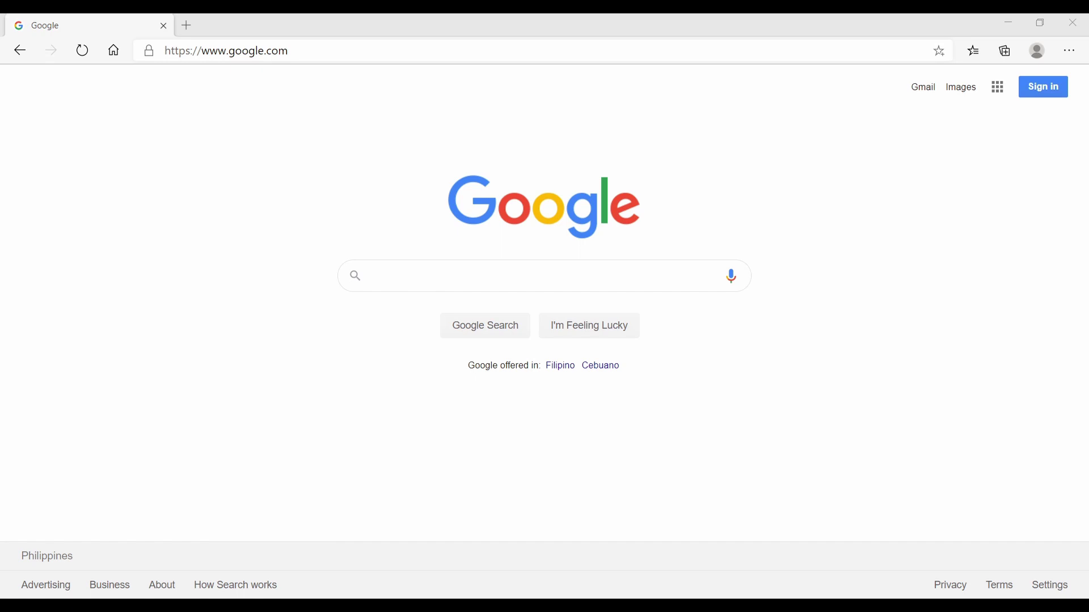
- Go to classroom.google.com in the browser's address bar
{"action": "left_click", "coordinate": [373, 276]}
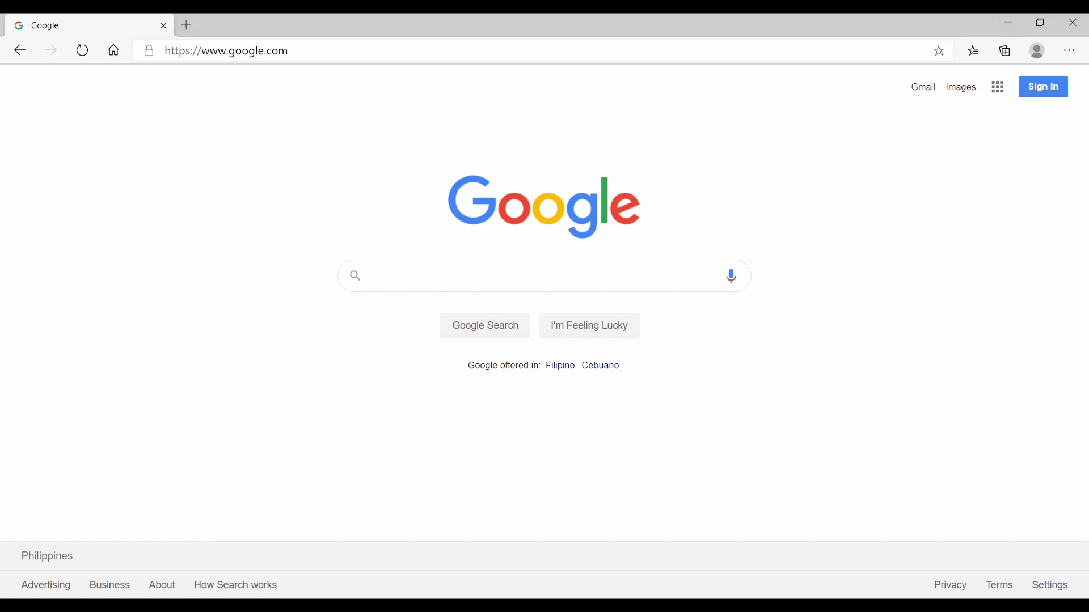
{"action": "left_click", "coordinate": [357, 51]}
{"action": "type", "text": "classroom"}
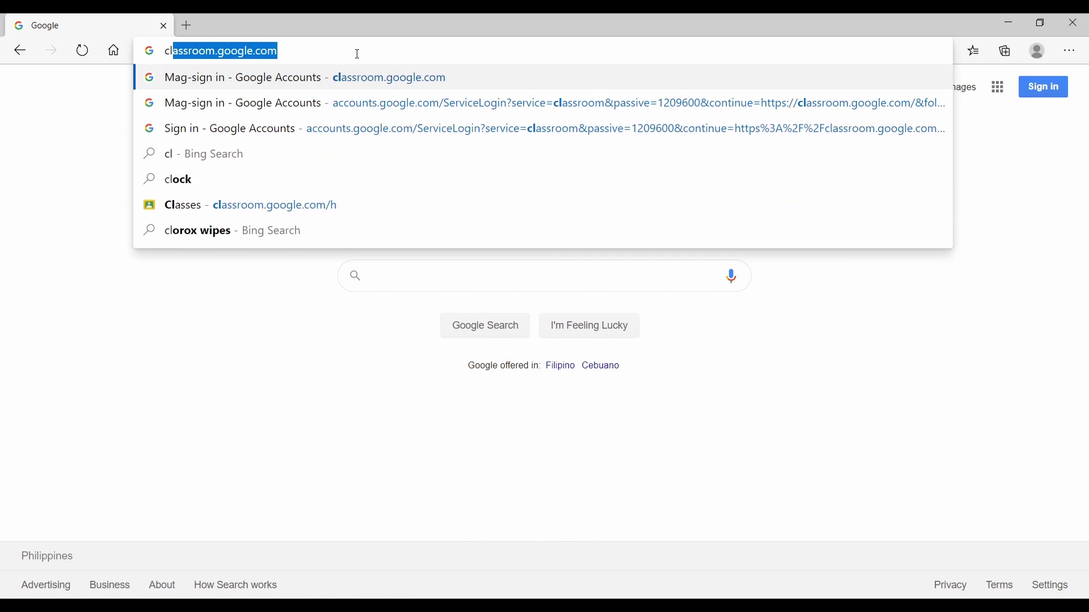
{"action": "key", "text": "Return"}
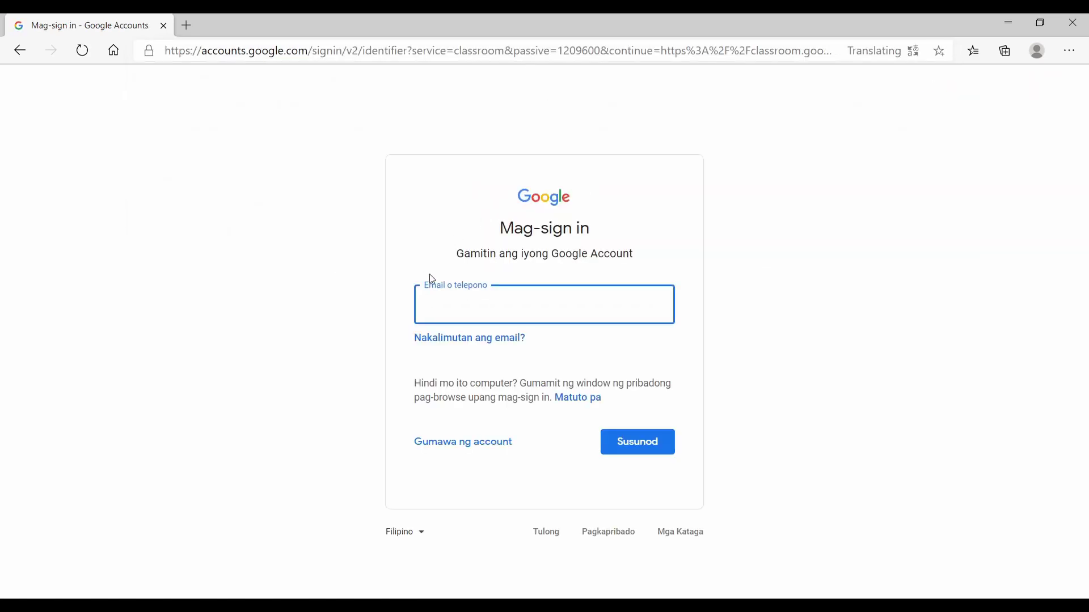
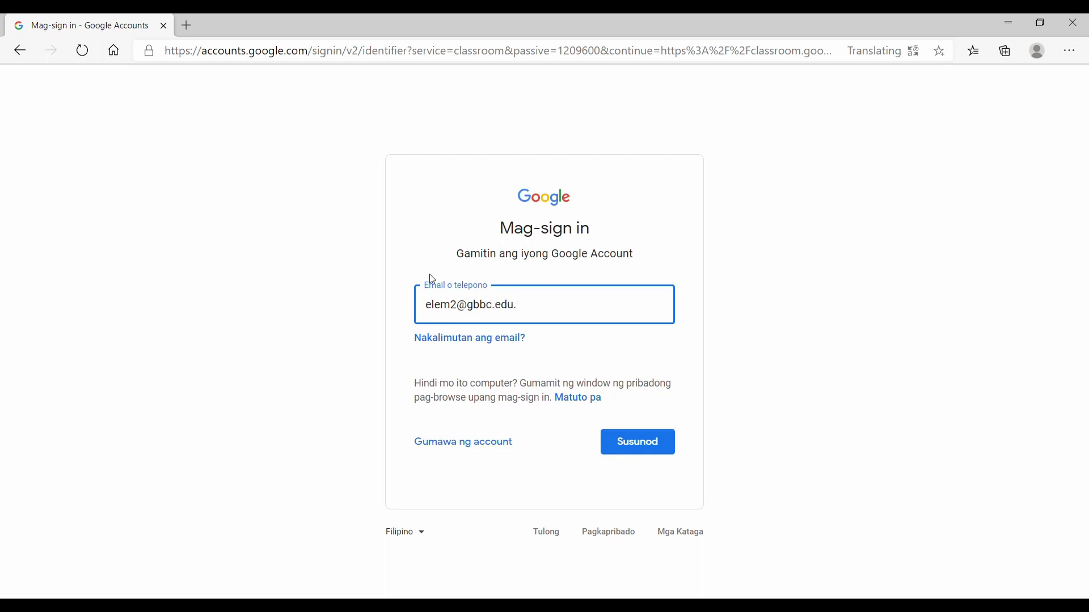
- Enter the school account's e-mail, continue, and type the account password
{"action": "left_click", "coordinate": [652, 441]}
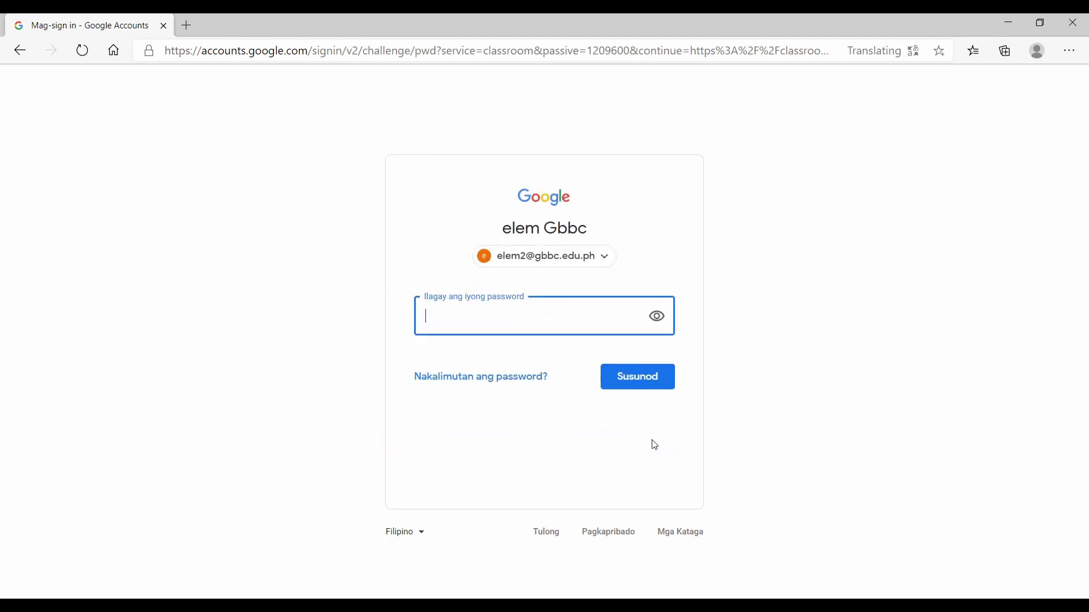
{"action": "type", "text": "••••••••"}
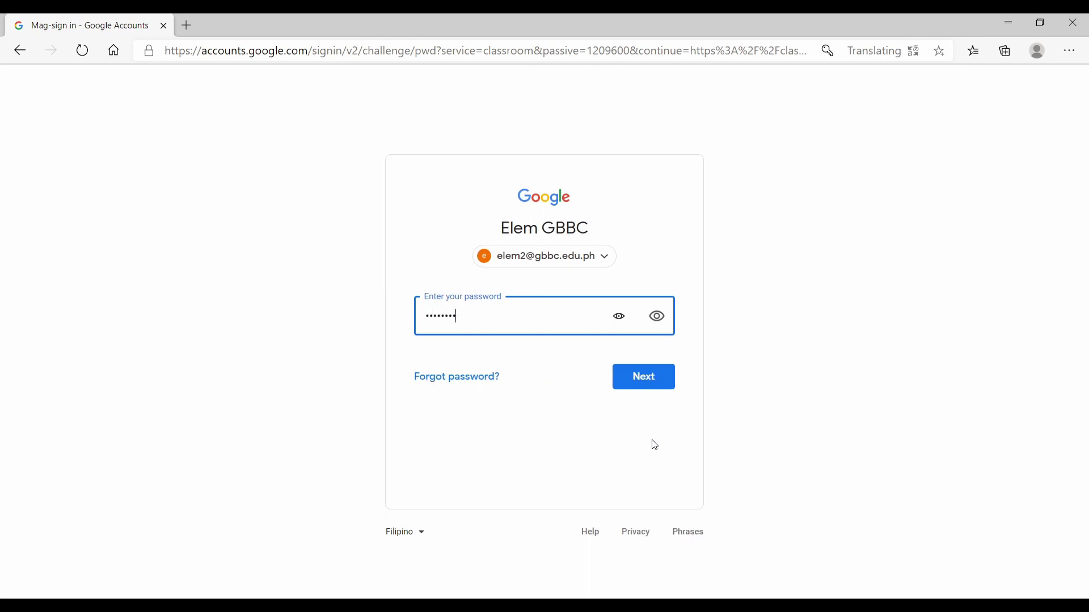
- Finish signing in, then start joining a class with the + button on the Classes page
{"action": "left_click", "coordinate": [644, 380]}
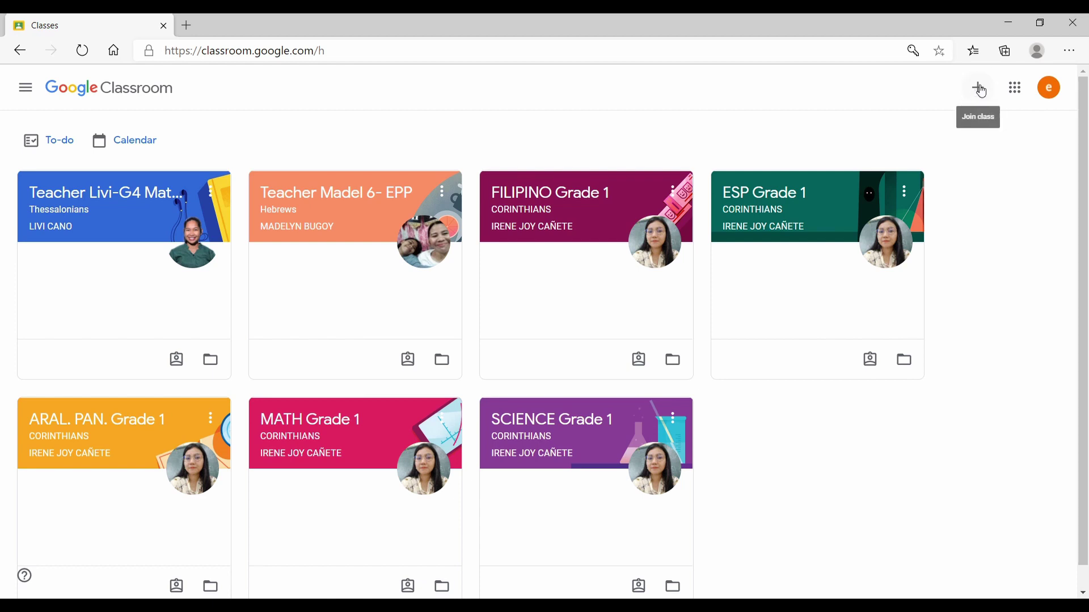
{"action": "left_click", "coordinate": [983, 91]}
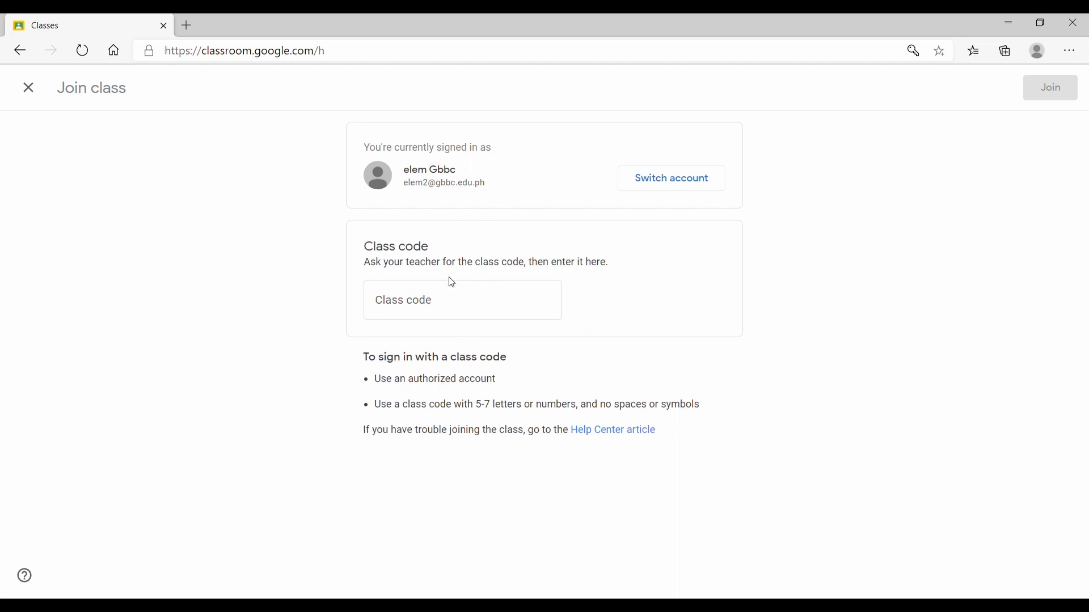
- Enter the teacher's class code and join the English 5 class
{"action": "left_click", "coordinate": [377, 304]}
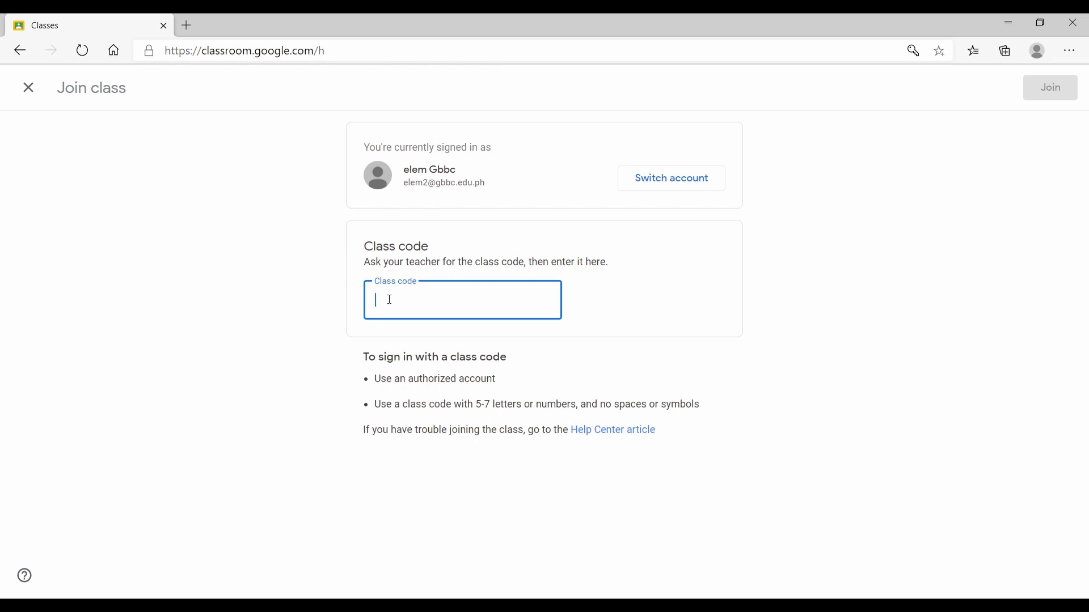
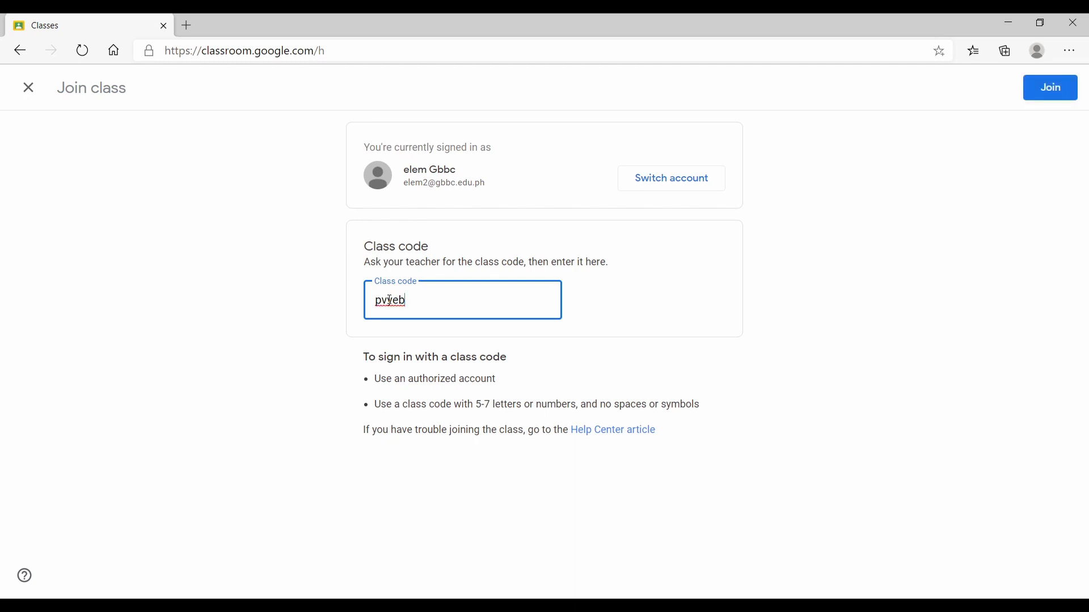
{"action": "left_click", "coordinate": [1060, 90]}
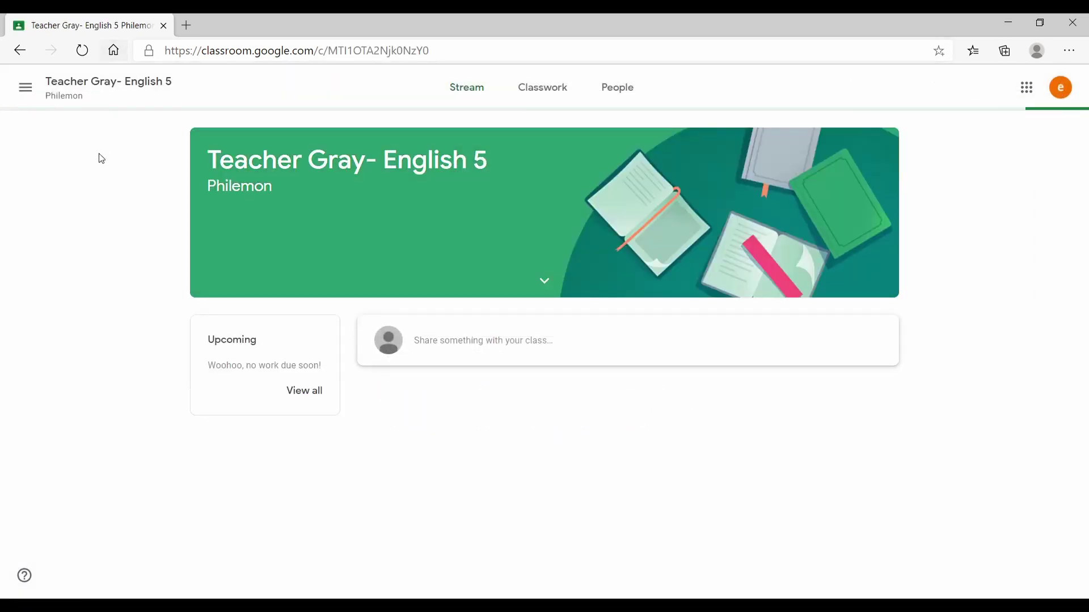
- Go back to the Classes home page showing the new English 5 card
{"action": "left_click", "coordinate": [20, 51]}
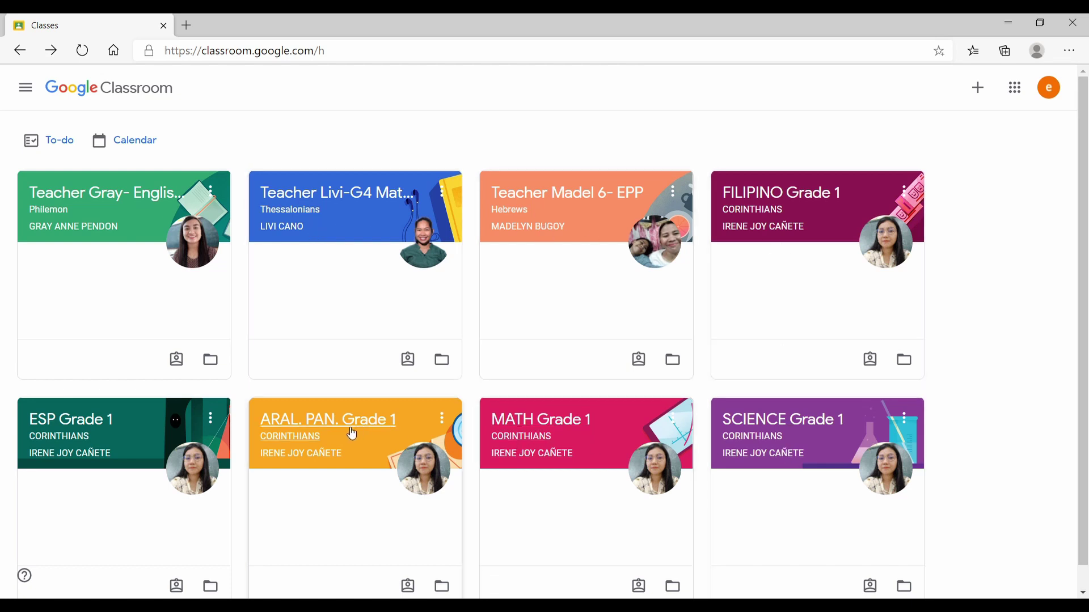
- Open the SCIENCE Grade 1 class and scroll through its Stream posts and back up
{"action": "left_click", "coordinate": [836, 458]}
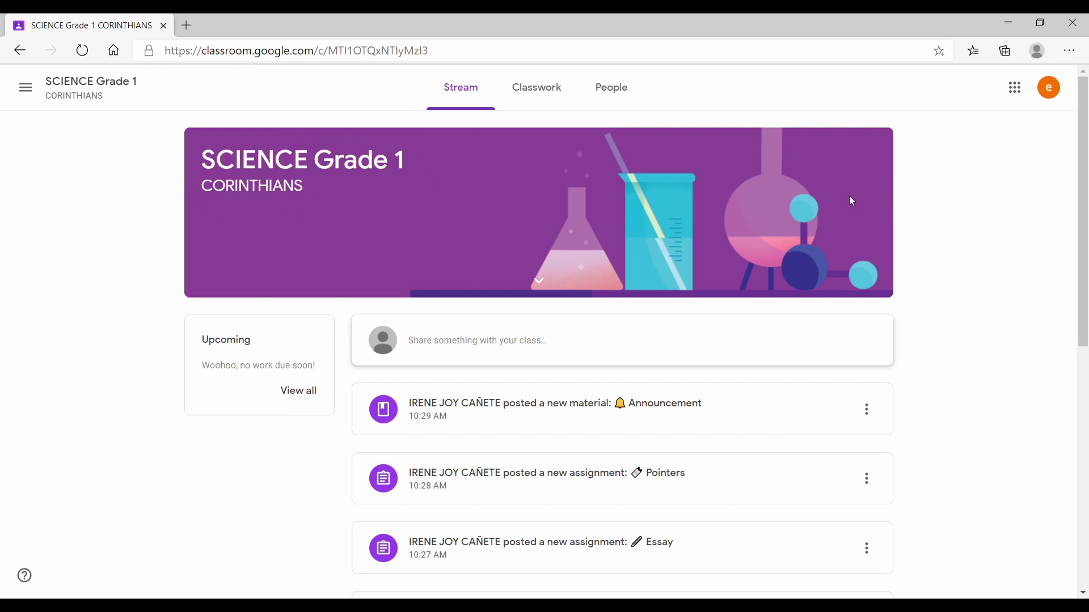
{"action": "left_click_drag", "start_coordinate": [1081, 148], "coordinate": [1086, 395]}
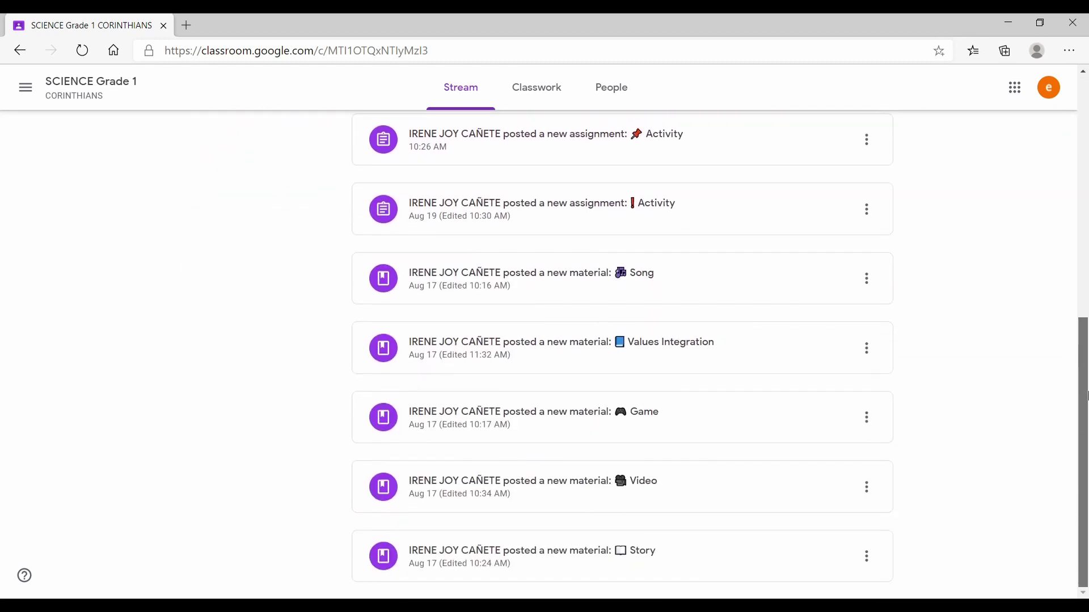
{"action": "left_click_drag", "start_coordinate": [1087, 454], "coordinate": [1086, 157]}
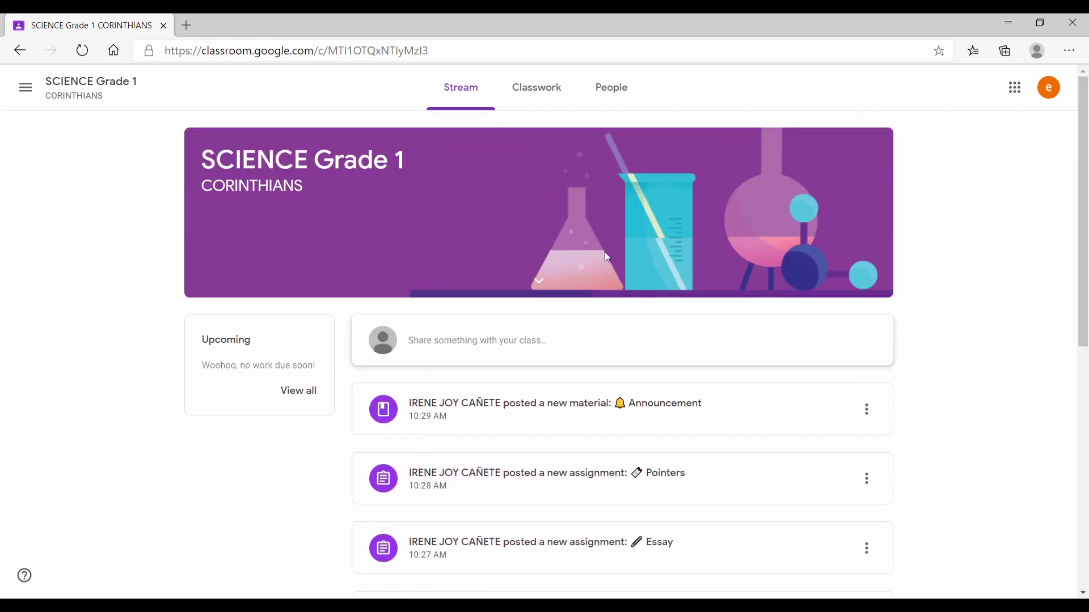
- Dismiss the empty post box and view the SCIENCE Grade 1 Classwork with its WEEK 1 materials
{"action": "left_click", "coordinate": [499, 353]}
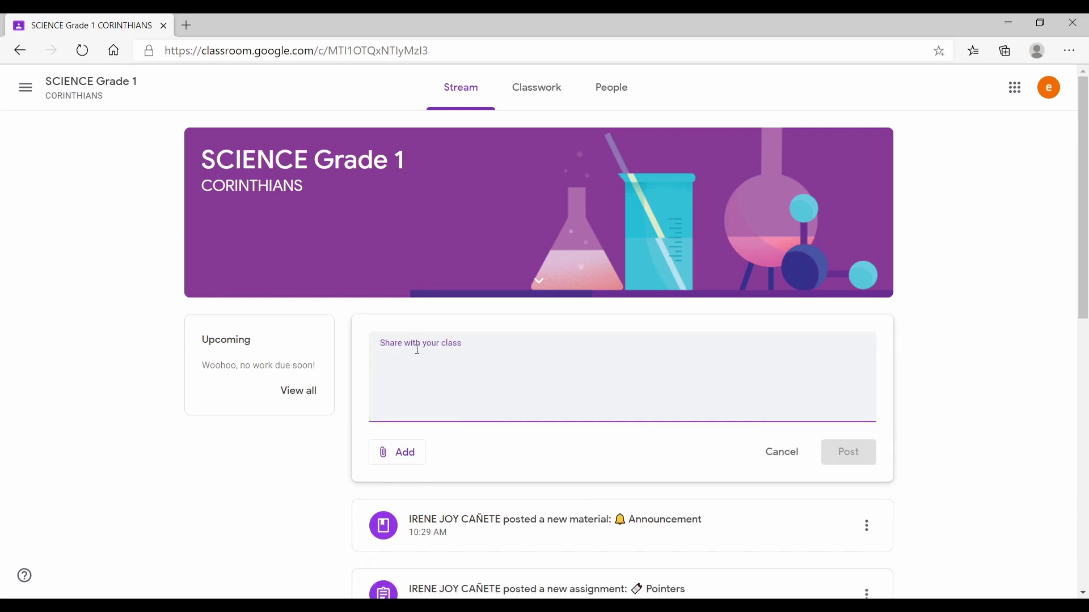
{"action": "left_click", "coordinate": [238, 470]}
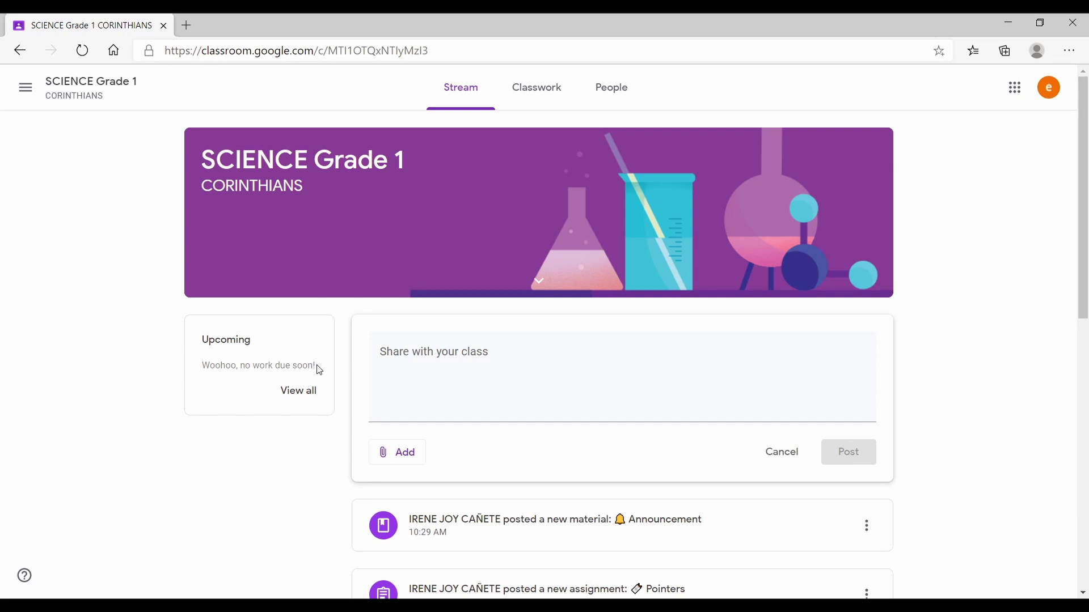
{"action": "left_click", "coordinate": [528, 98]}
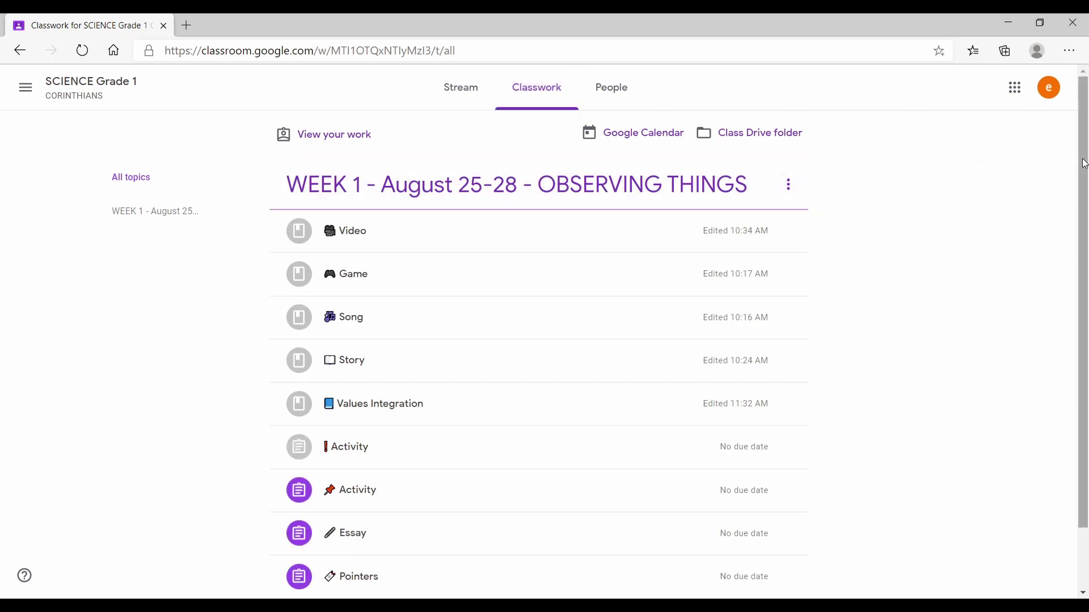
- Expand and collapse the first Activity assignment, then view the class's People list
{"action": "left_click_drag", "start_coordinate": [1084, 164], "coordinate": [1087, 246]}
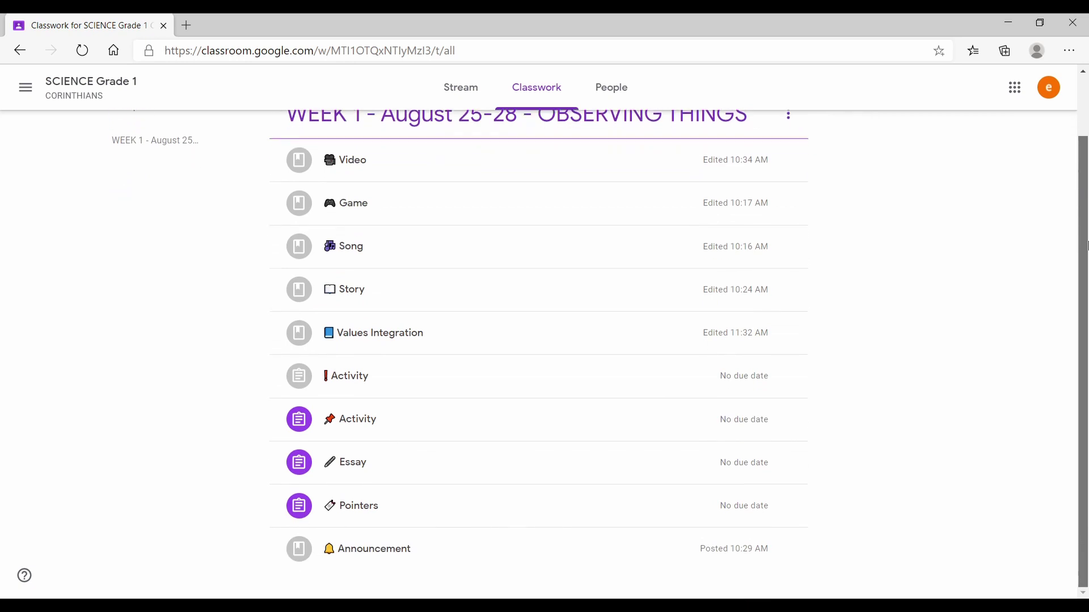
{"action": "scroll", "coordinate": [793, 243], "scroll_direction": "up", "scroll_amount": 1}
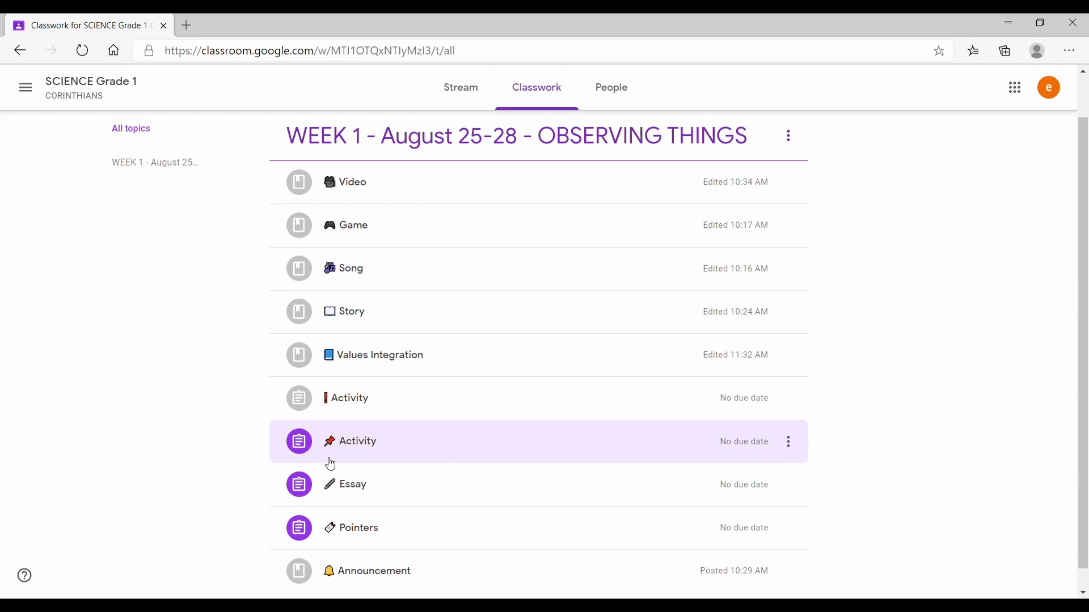
{"action": "left_click", "coordinate": [454, 407]}
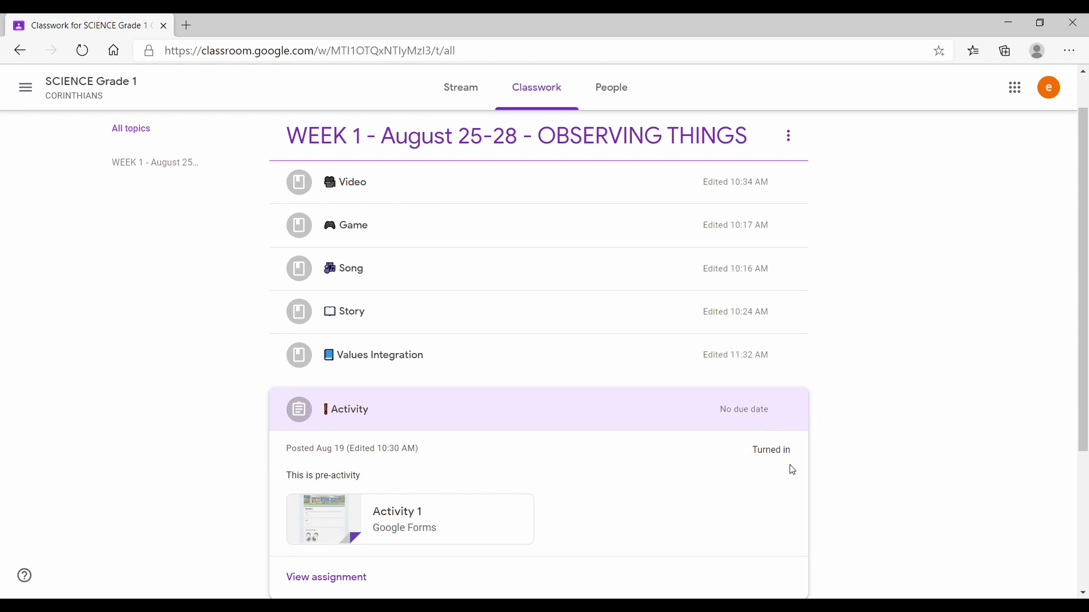
{"action": "left_click", "coordinate": [298, 411]}
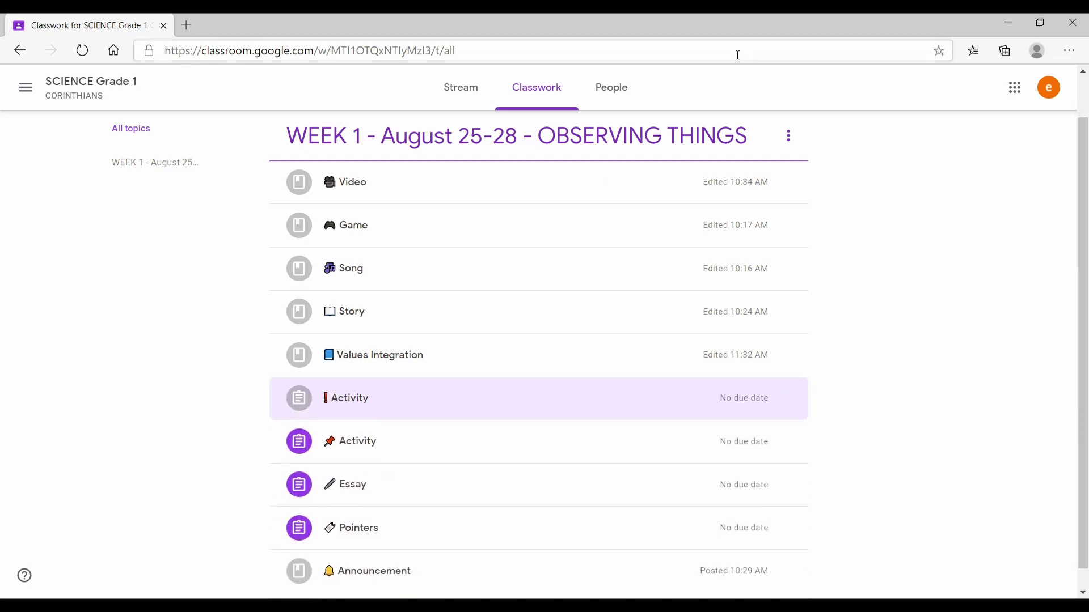
{"action": "left_click", "coordinate": [612, 90]}
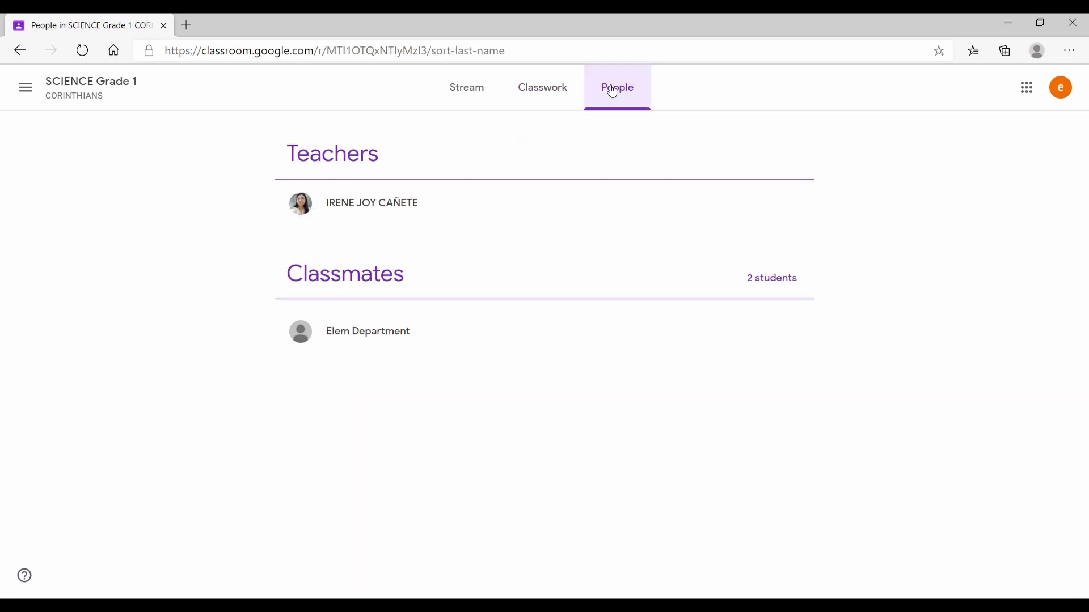